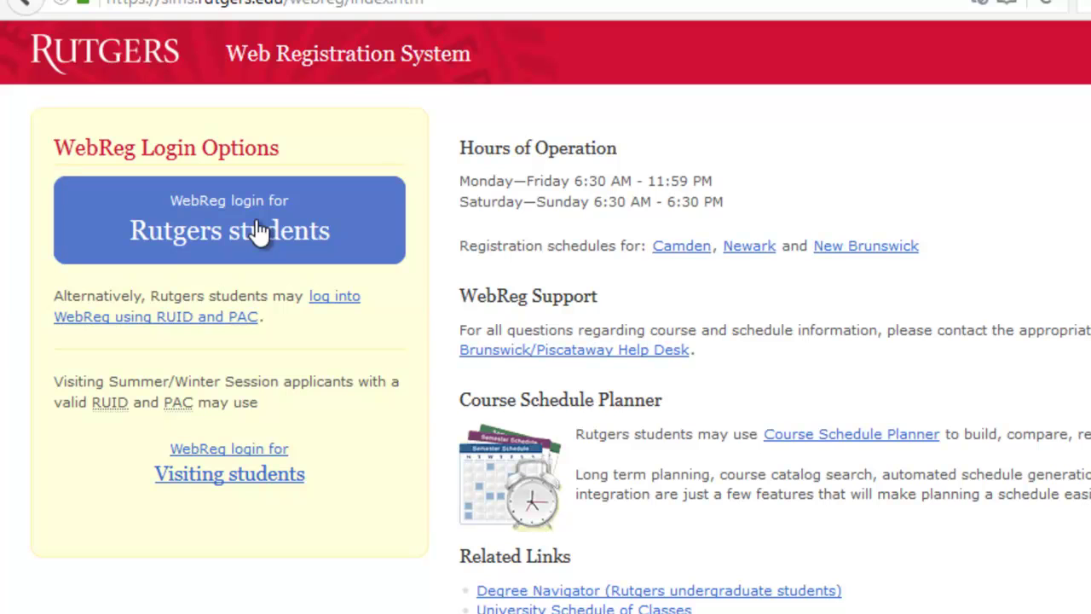
# Sign in with the Rutgers ID and access code and choose the Winter 2017 semester
pyautogui.click(238, 318)
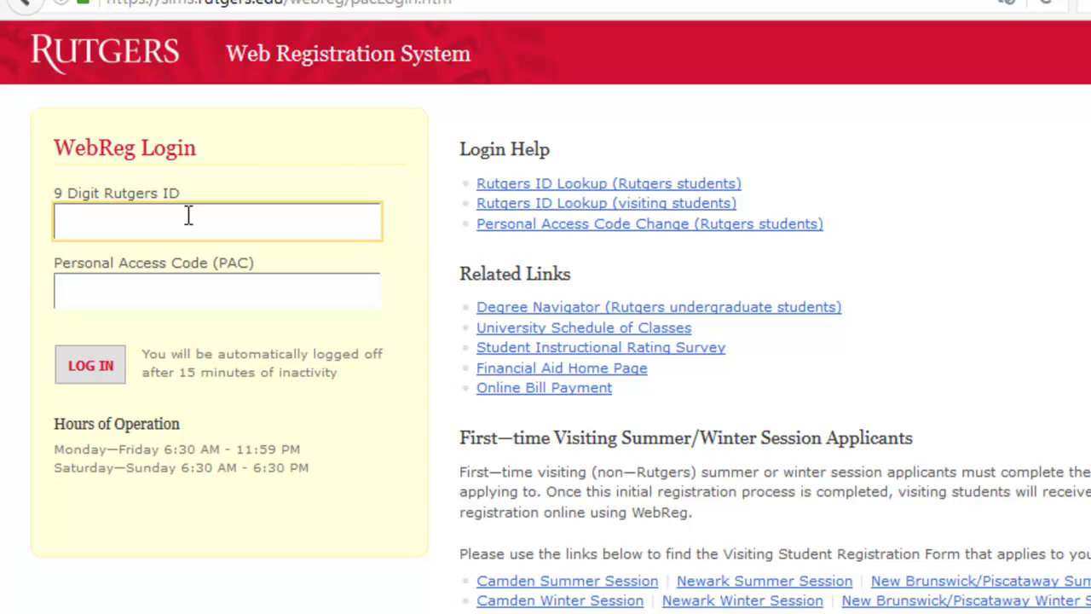
pyautogui.write('•••••••••')
pyautogui.click(172, 298)
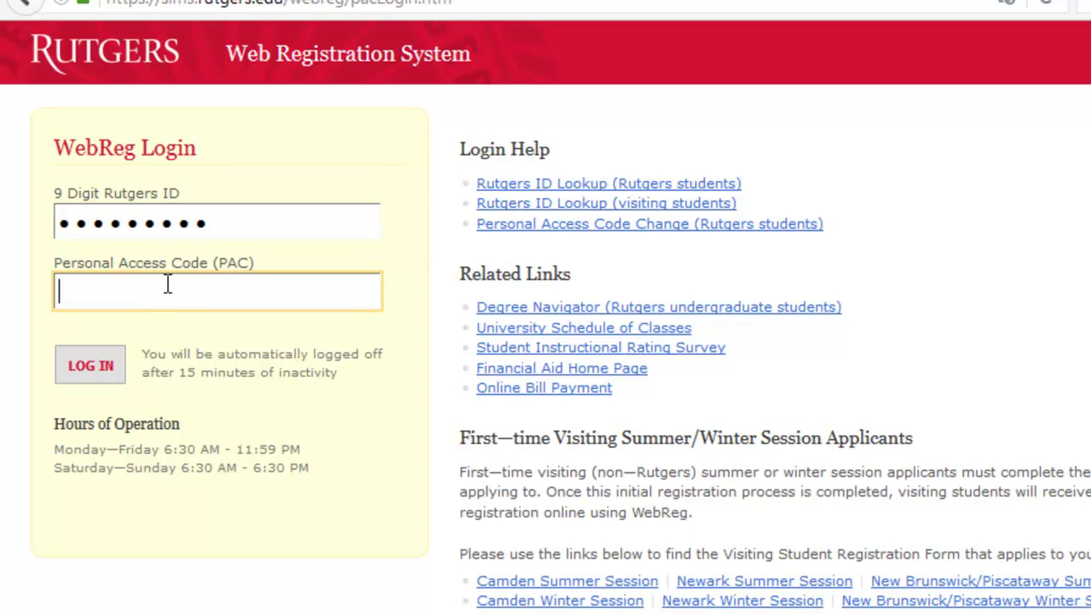
pyautogui.write('••••')
pyautogui.click(109, 370)
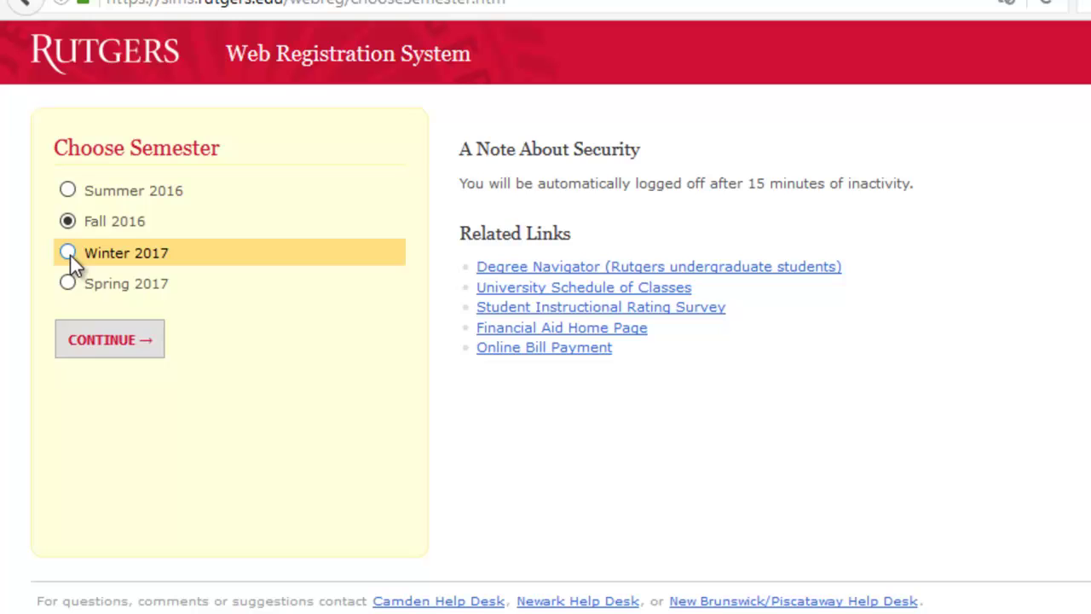
pyautogui.click(69, 252)
pyautogui.click(88, 346)
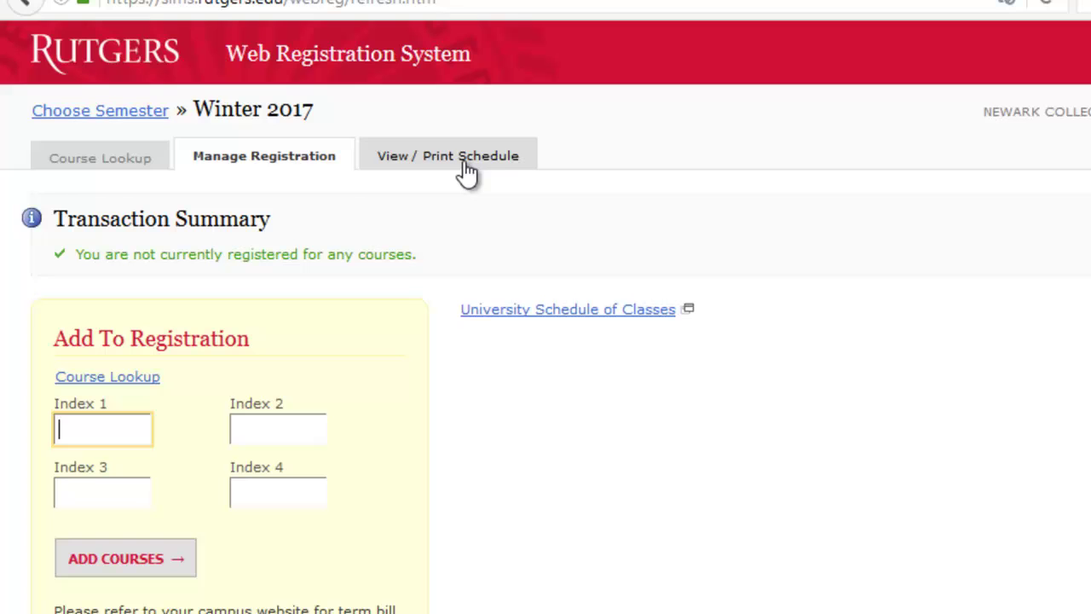
# Look up undergraduate ART (080) courses and expand Introduction to Drawing's sections
pyautogui.click(109, 159)
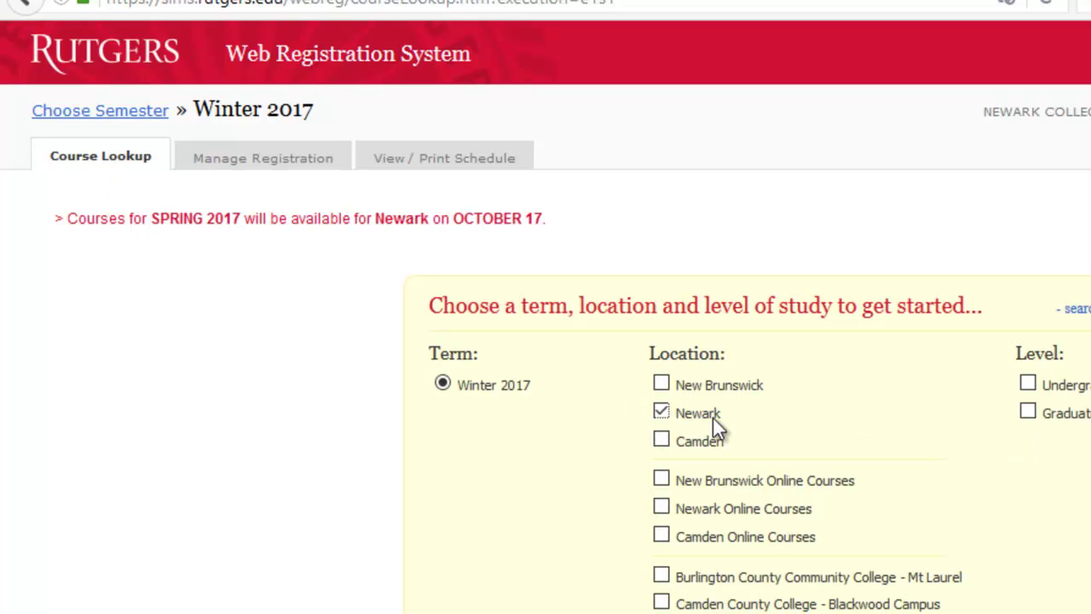
pyautogui.click(1028, 384)
pyautogui.scroll(-2, 1030, 381)
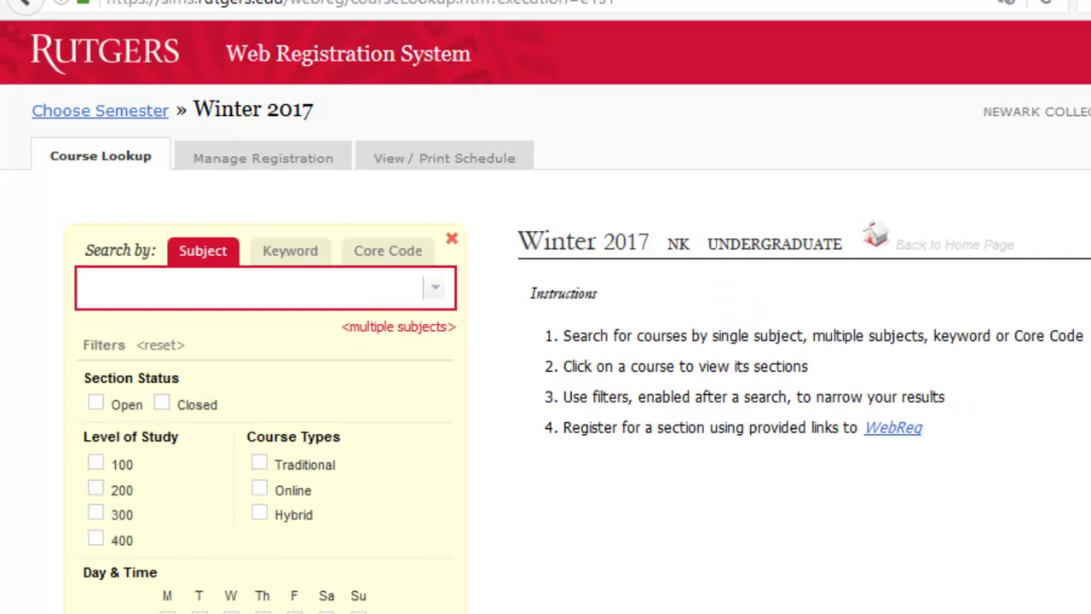
pyautogui.click(436, 286)
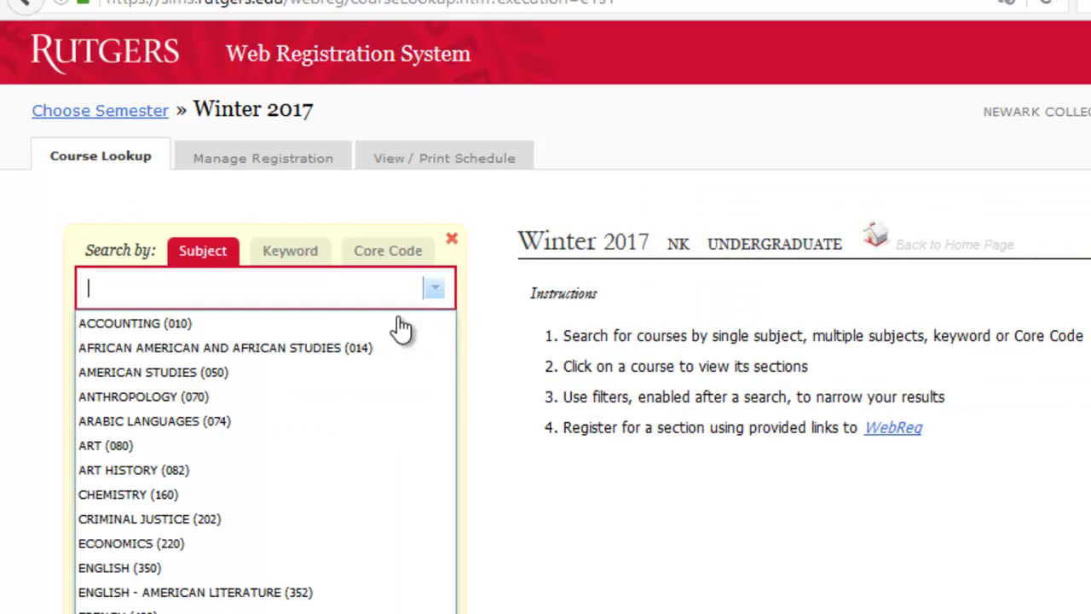
pyautogui.click(377, 445)
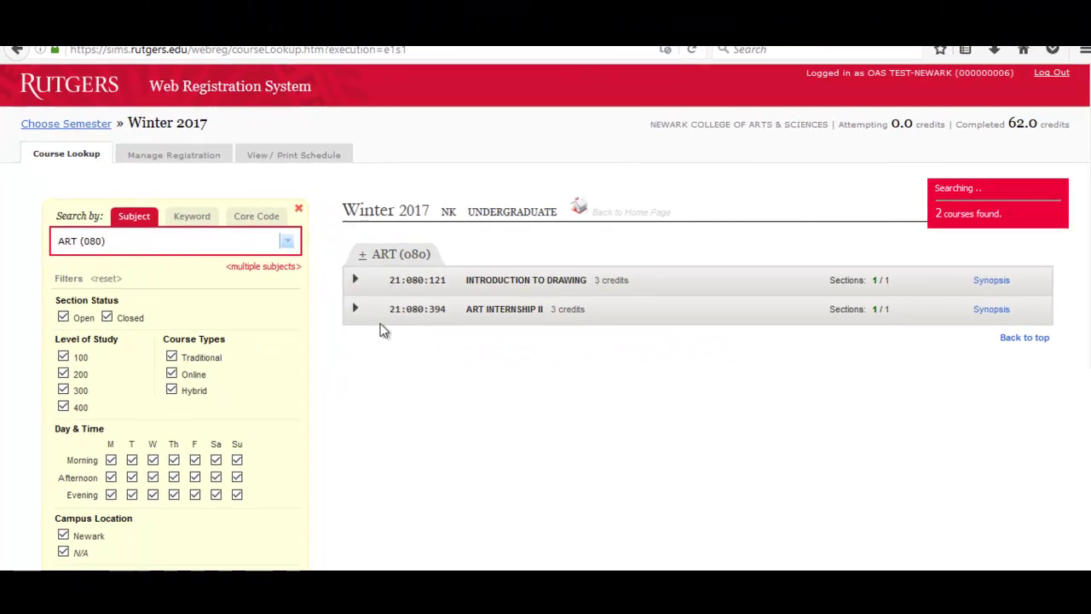
pyautogui.click(356, 281)
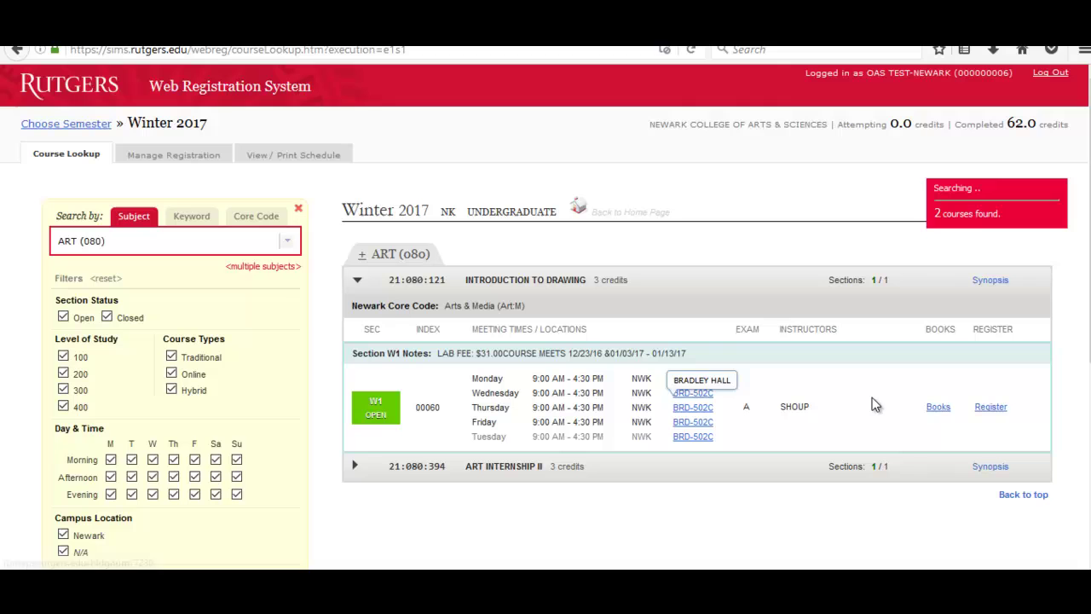
# Add Intro to Drawing section 00060, then drop it and confirm the drop
pyautogui.click(989, 410)
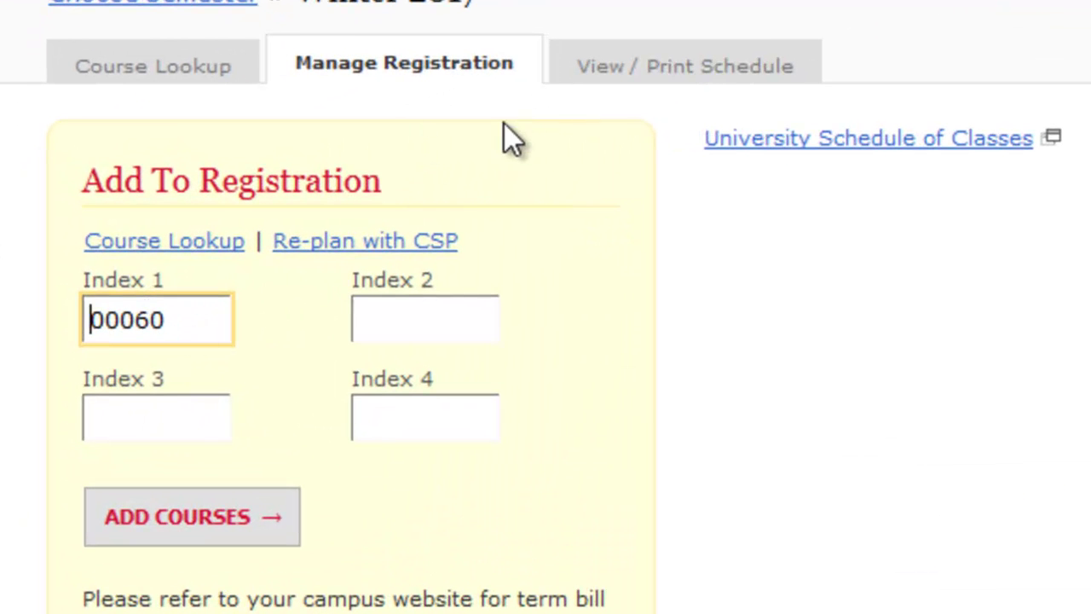
pyautogui.click(194, 517)
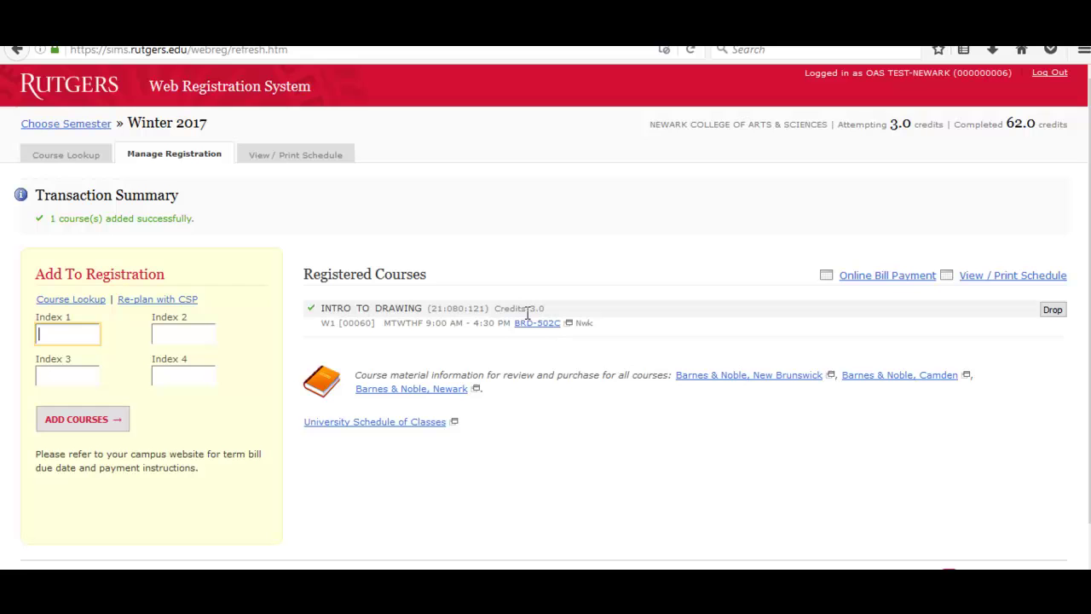
pyautogui.click(1050, 311)
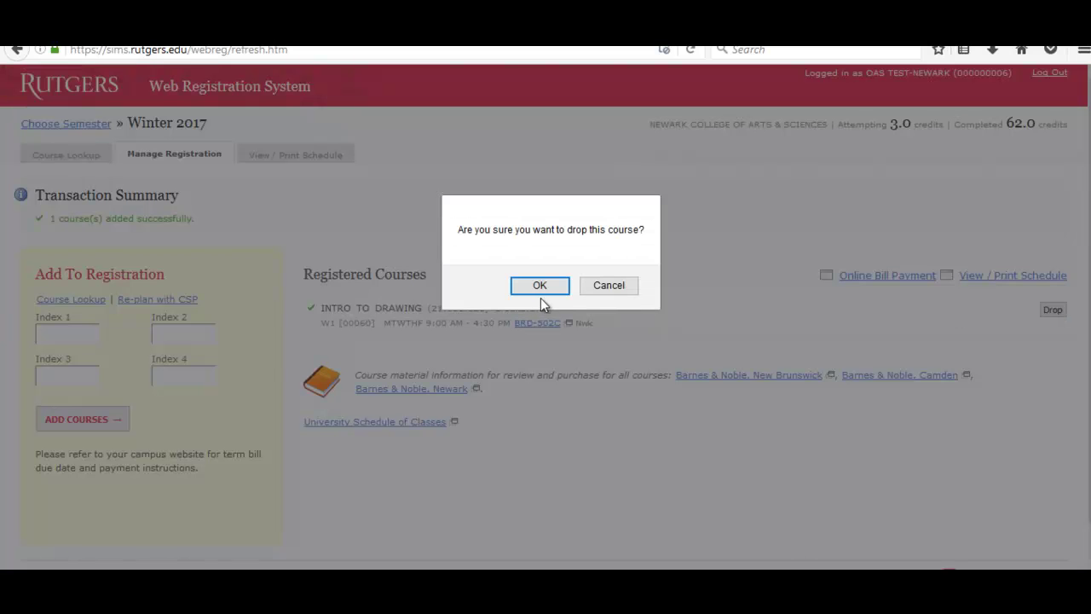
pyautogui.click(540, 286)
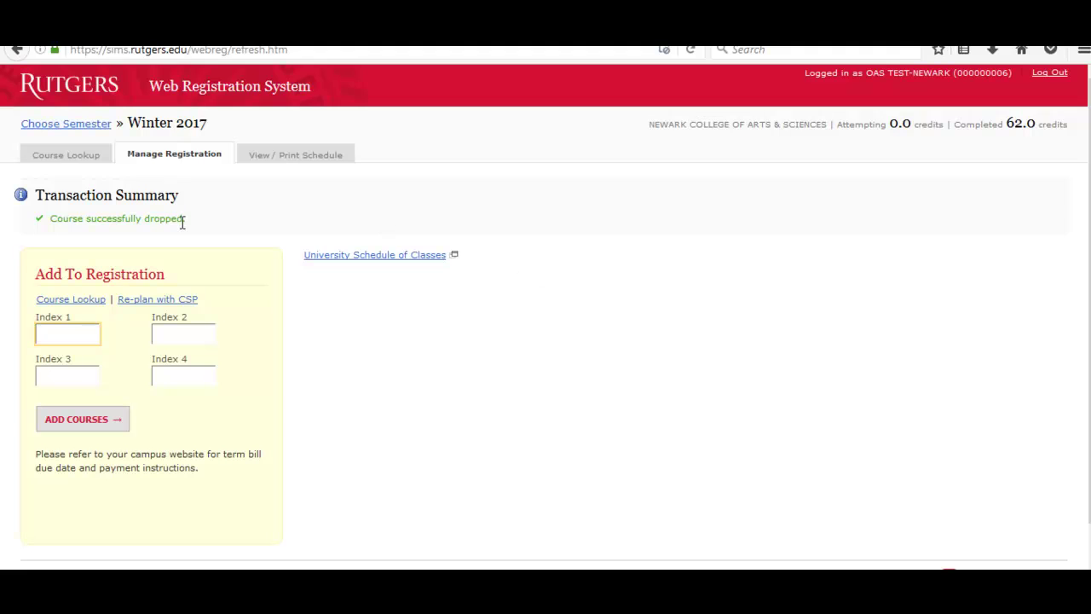
# Restrict the course lookup to Newark campus undergraduate courses
pyautogui.click(67, 161)
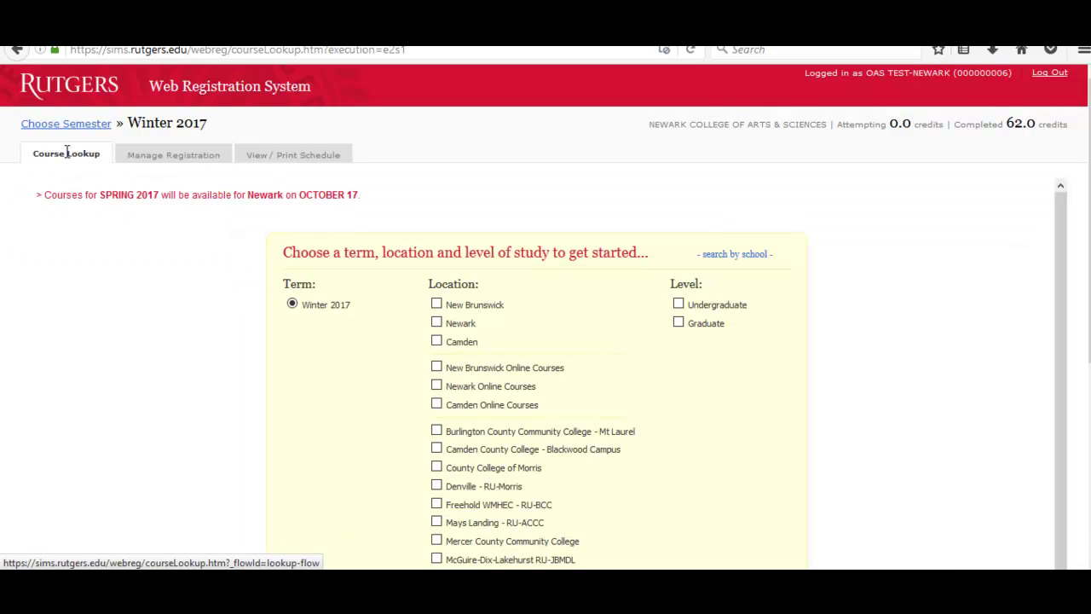
pyautogui.click(436, 323)
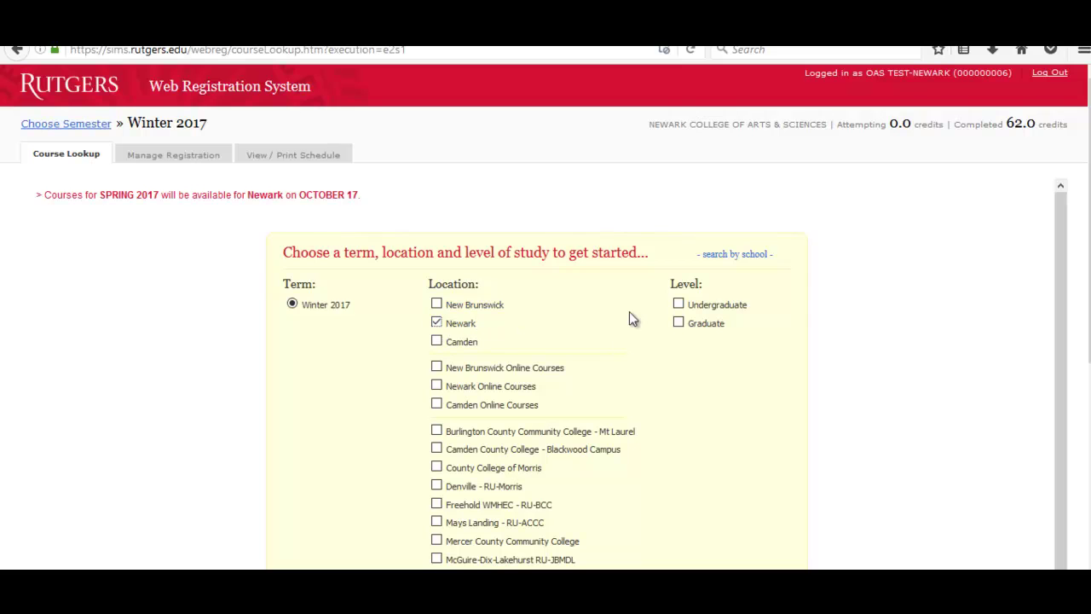
pyautogui.click(678, 304)
pyautogui.scroll(-3, 706, 341)
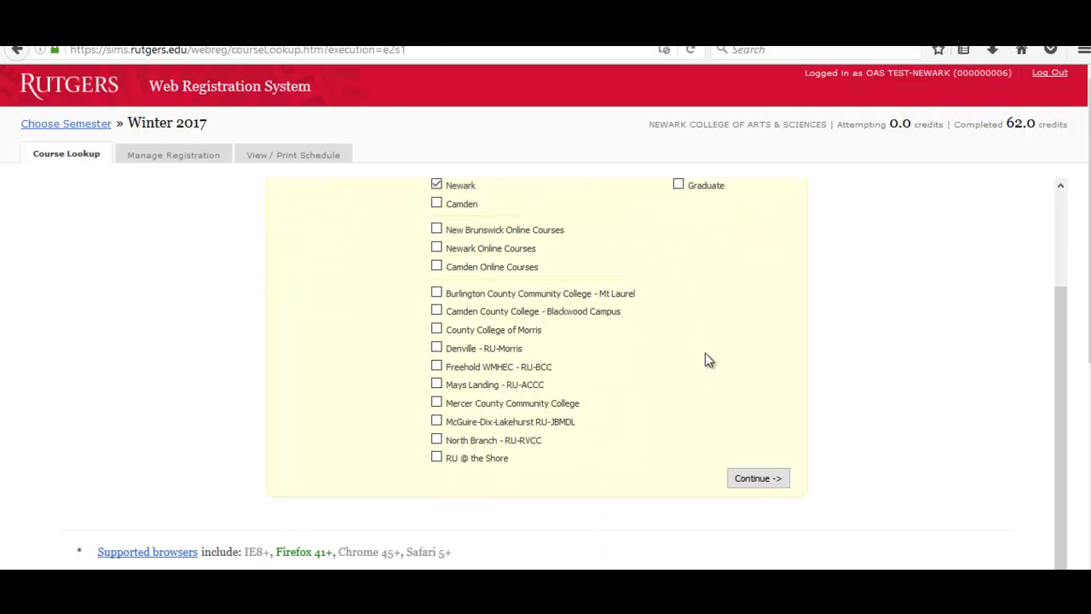
pyautogui.click(757, 479)
# Choose ACCOUNTING (010), expand Introduction to Financial Accounting, and register section 01553
pyautogui.click(286, 241)
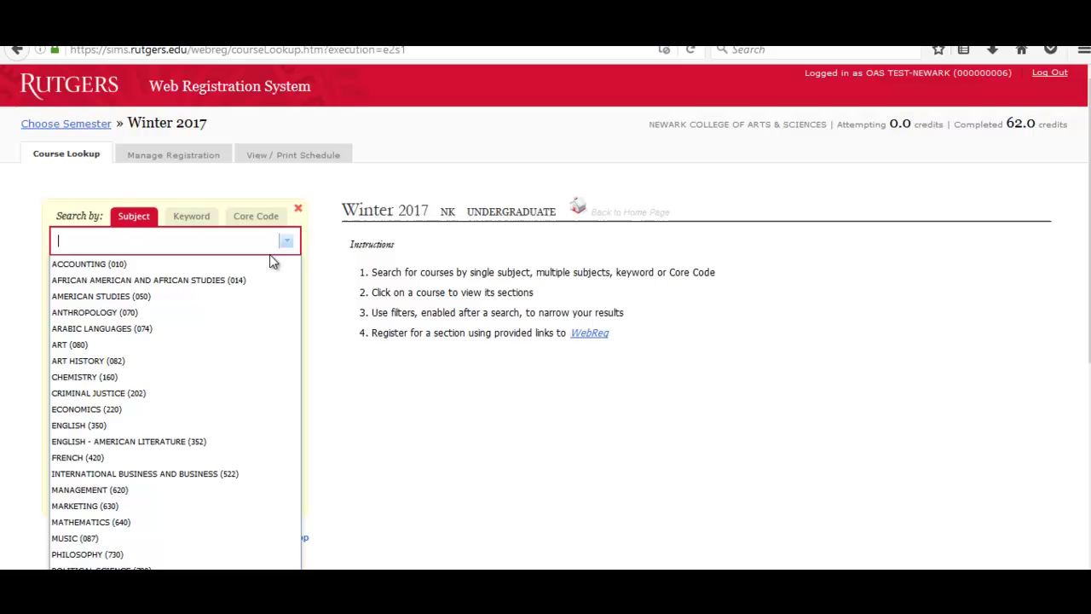
pyautogui.click(257, 265)
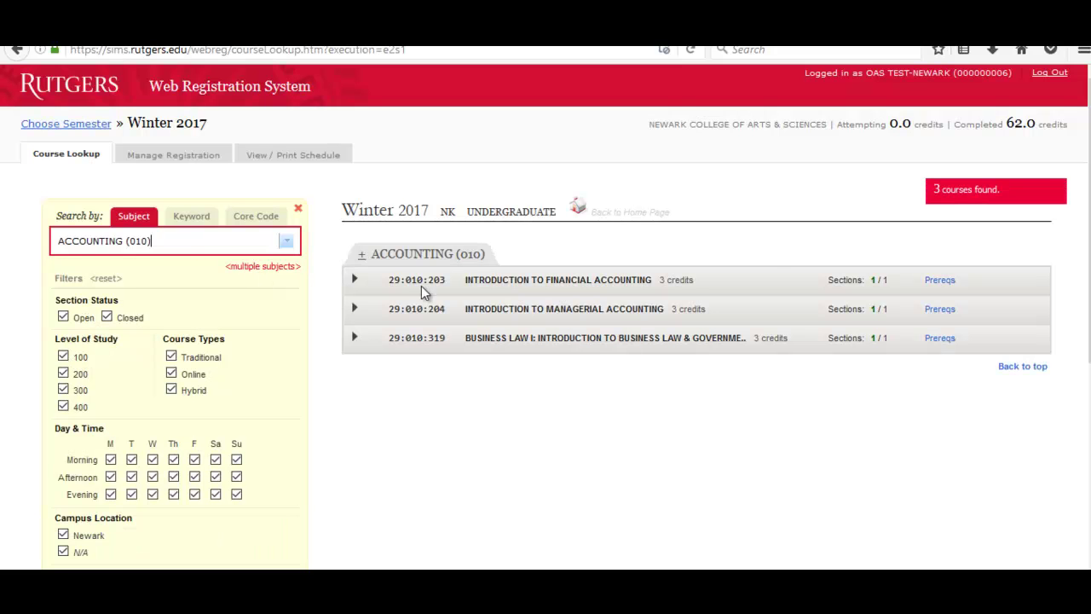
pyautogui.click(434, 281)
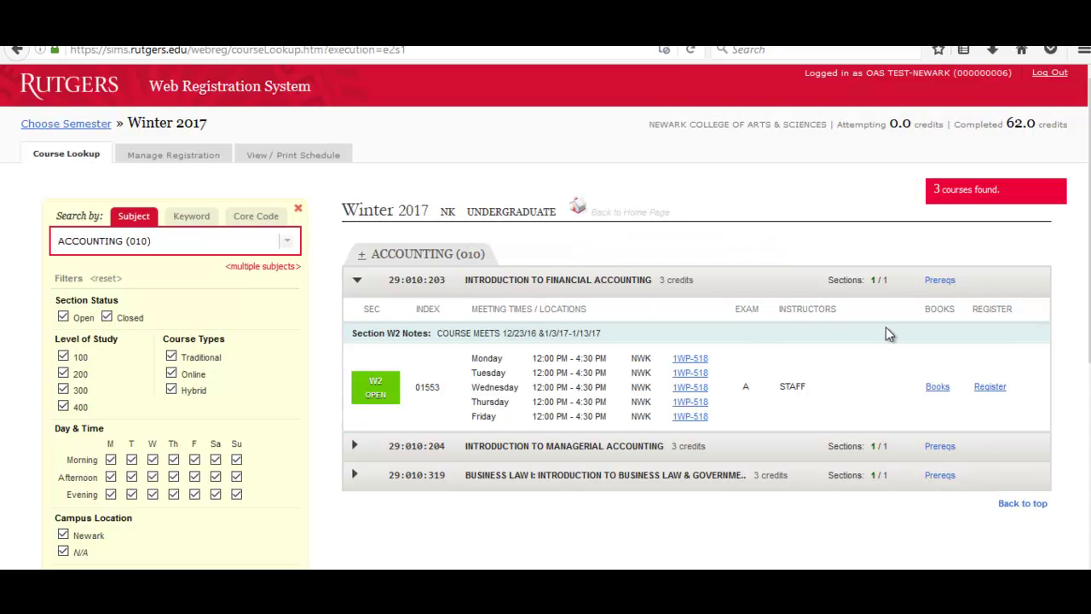
pyautogui.click(987, 387)
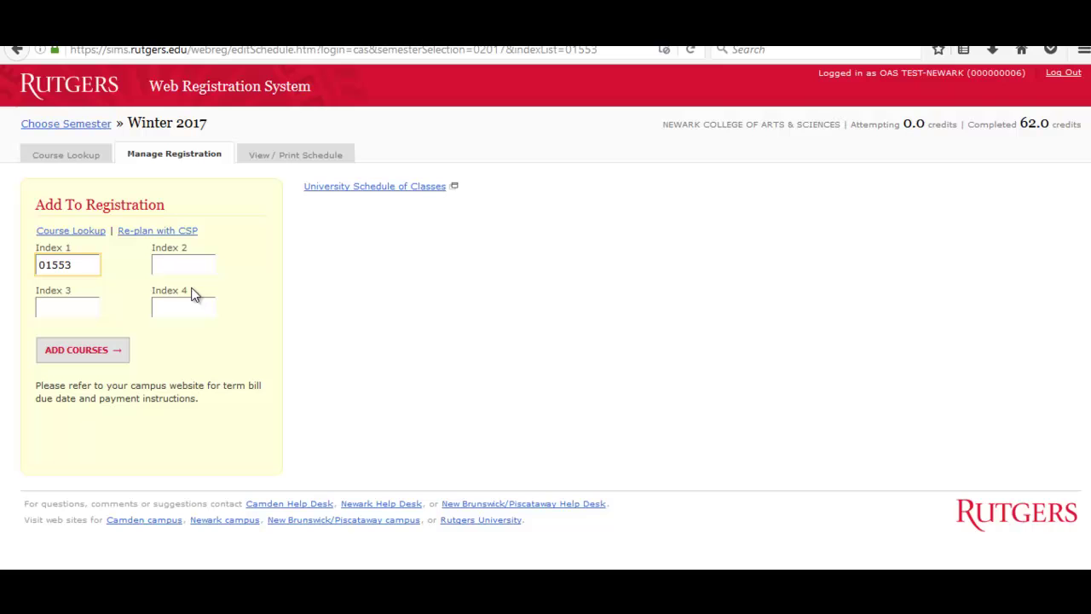
# Try adding section 01553, view the missing prerequisite courses, and close the list
pyautogui.click(82, 348)
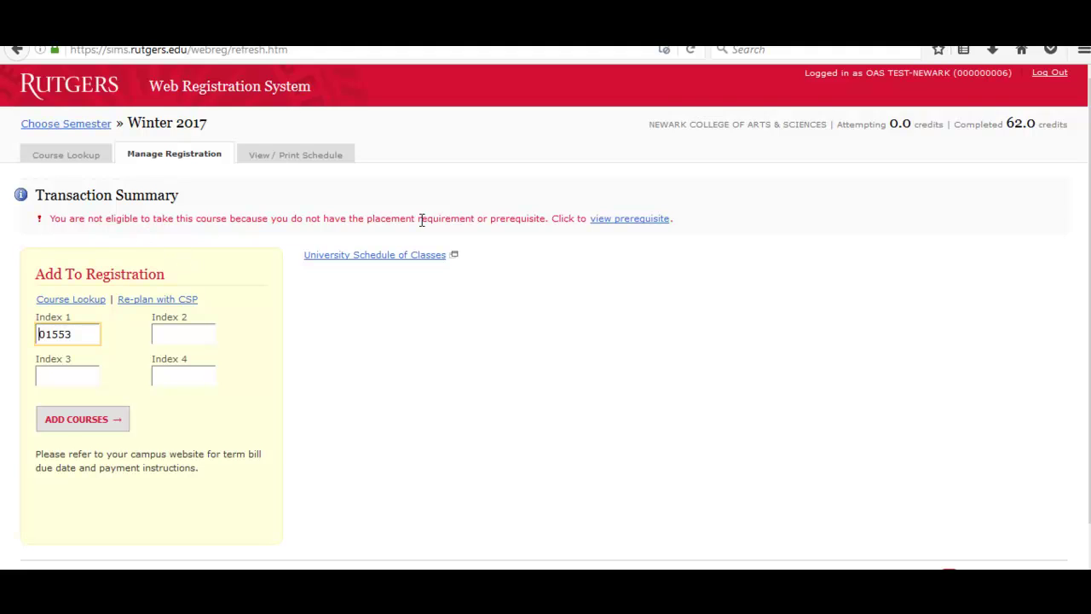
pyautogui.click(619, 223)
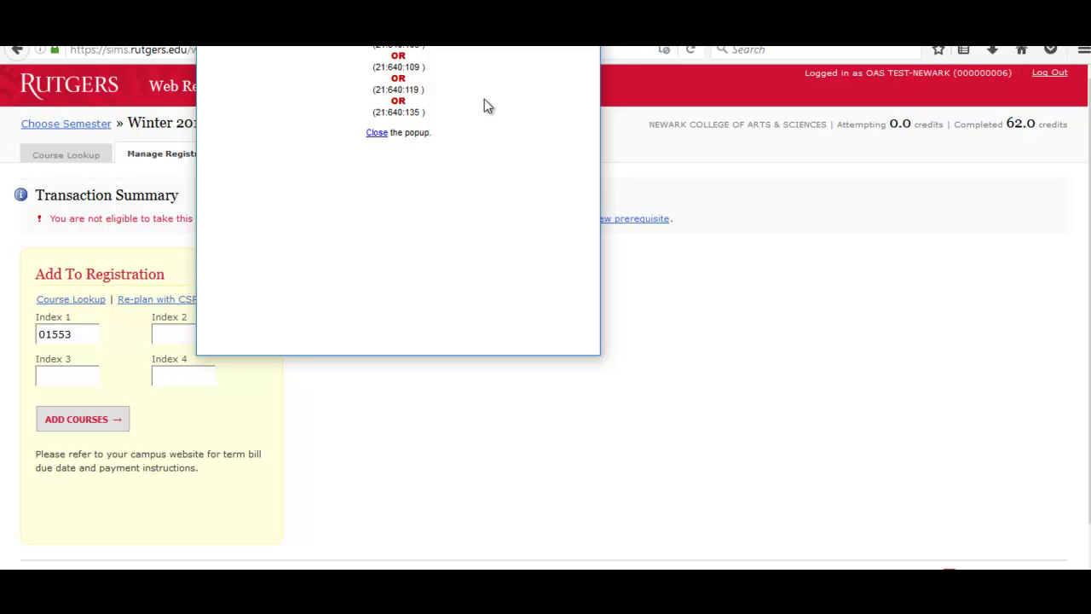
pyautogui.click(377, 132)
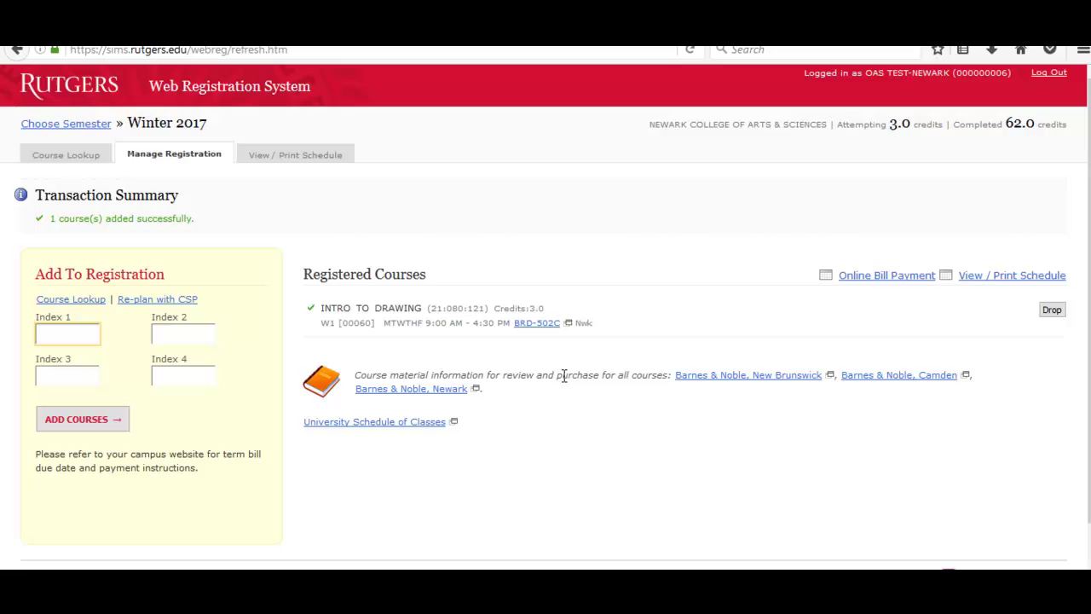
# View the Winter 2017 schedule as a calendar, then listed by course and by day
pyautogui.click(302, 151)
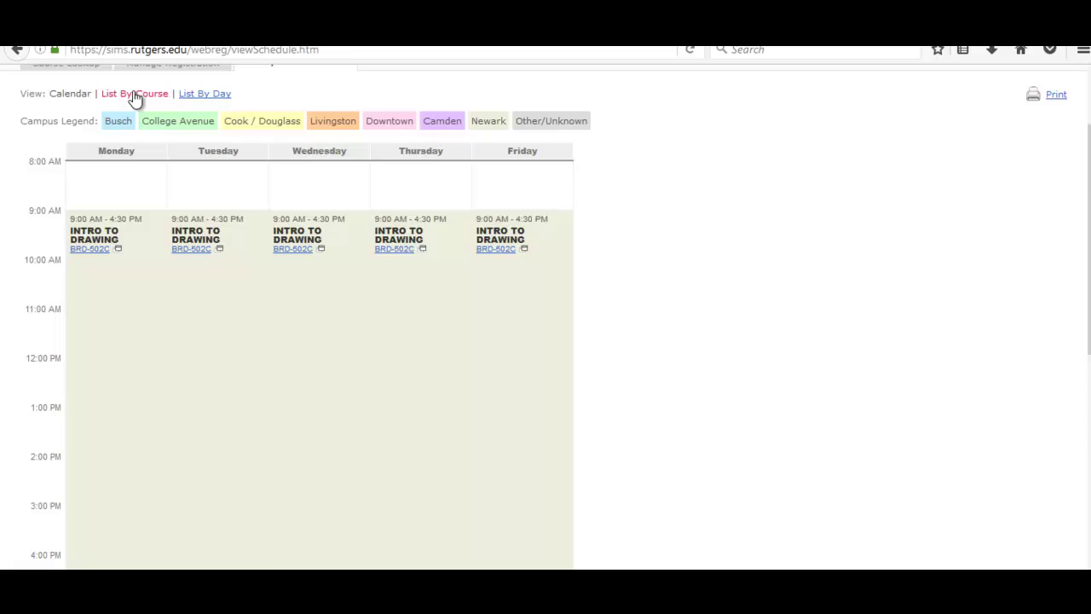
pyautogui.click(135, 94)
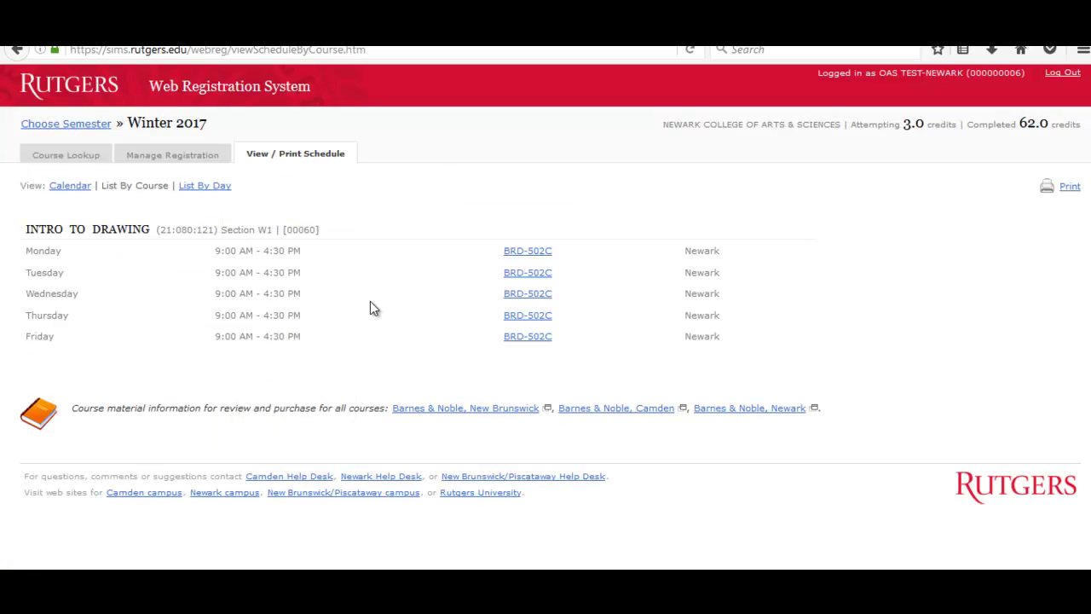
pyautogui.click(207, 185)
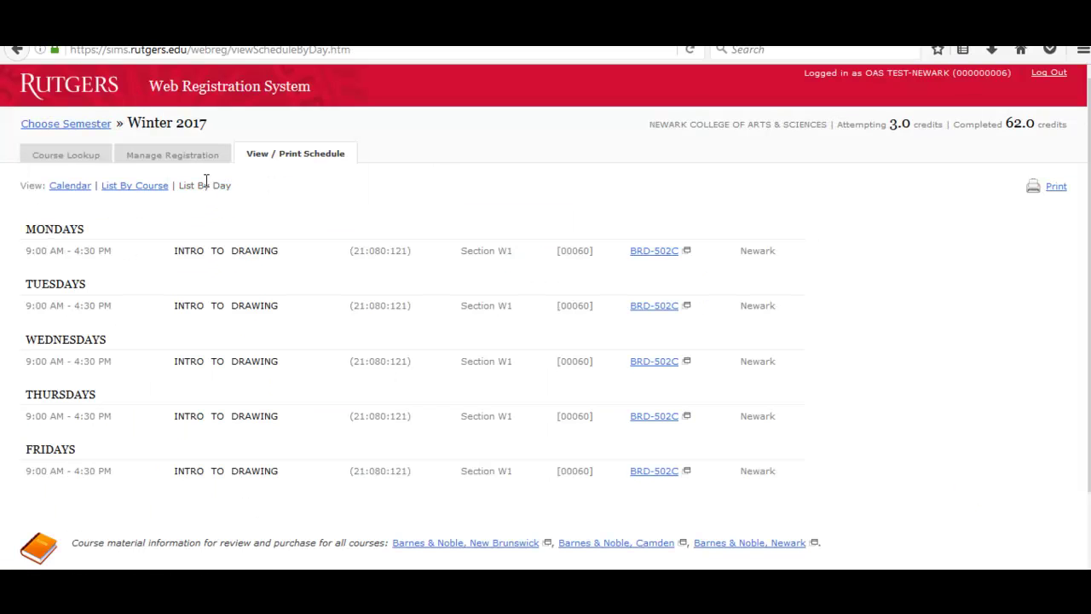